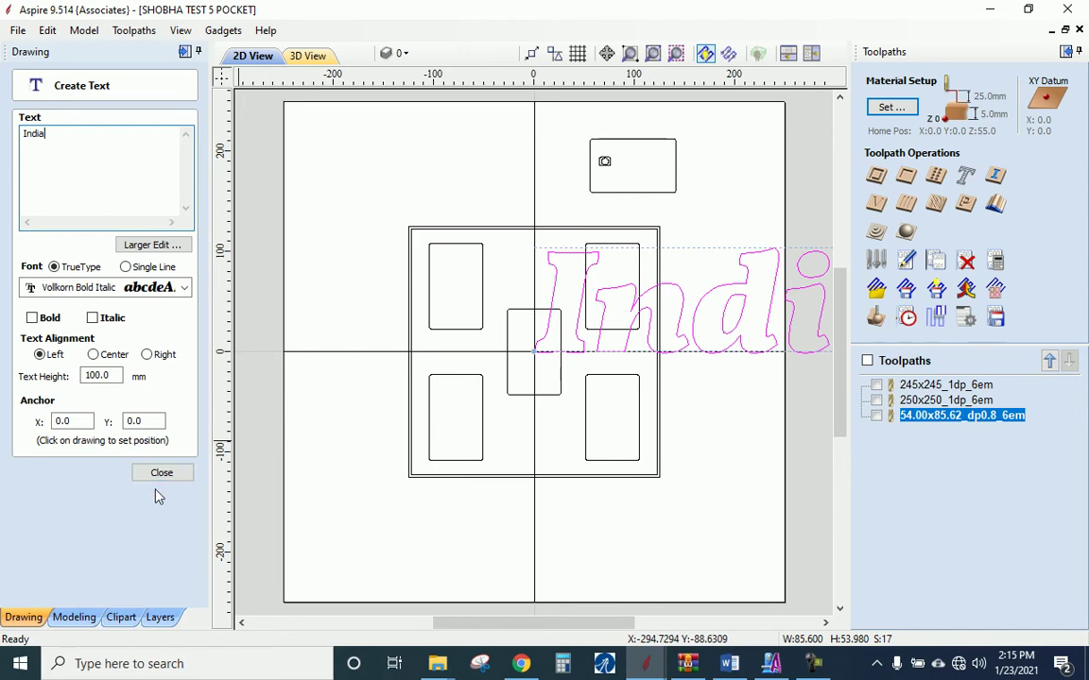
Step: Finish the India text and resize it to a height of 25 mm with its proportions linked
left_click(158, 471)
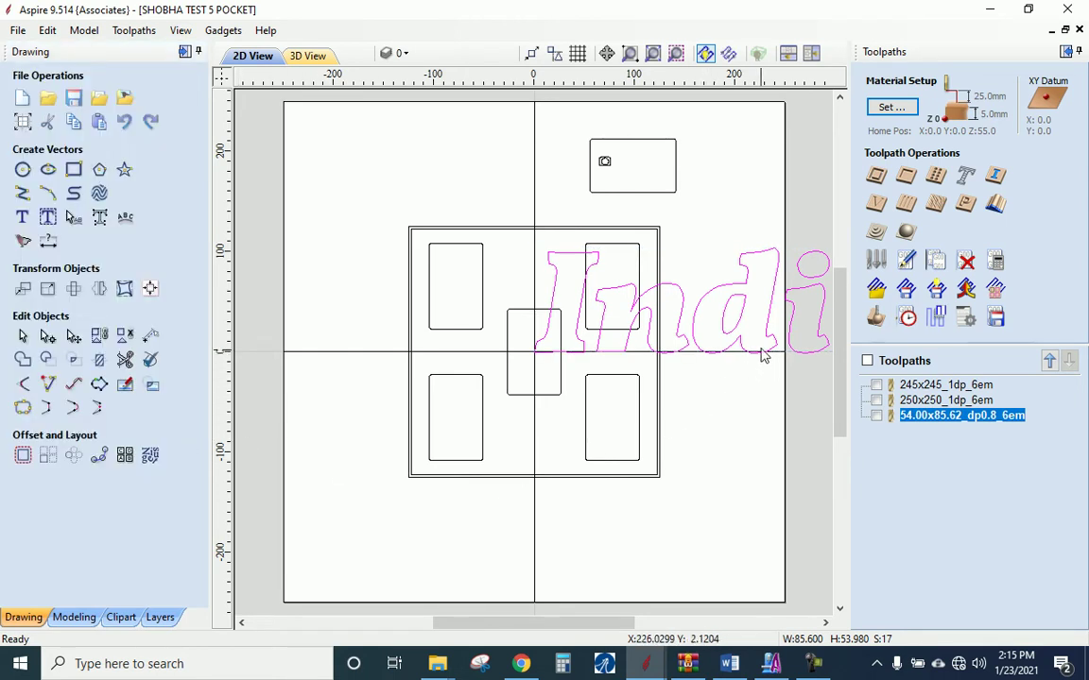
key("F10")
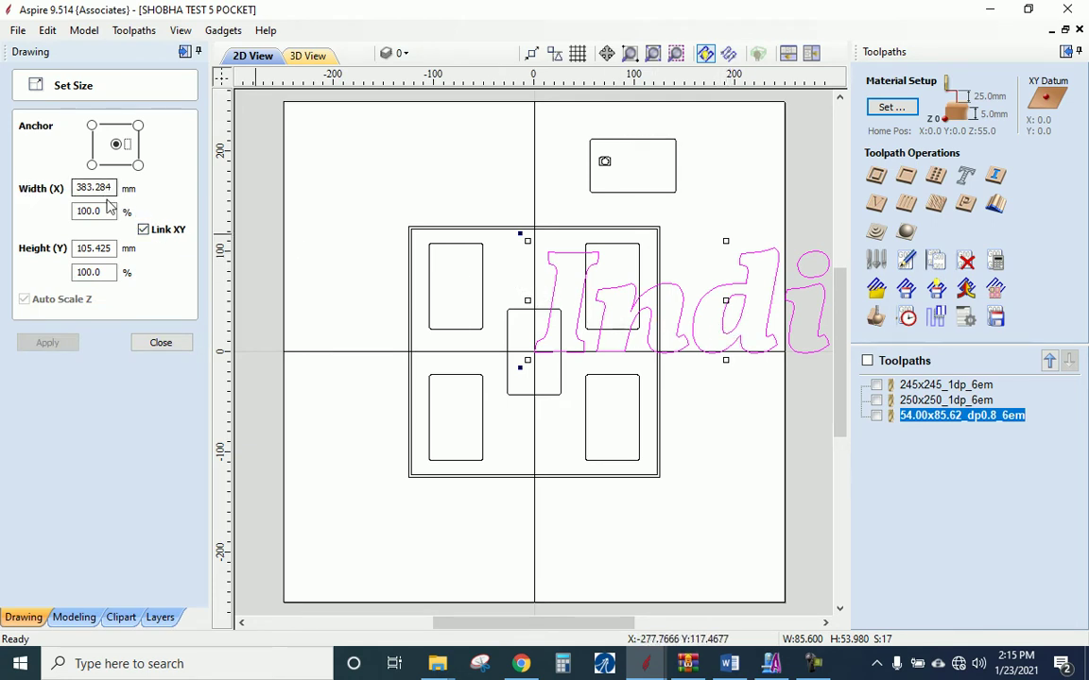
left_click_drag(113, 248, 42, 253)
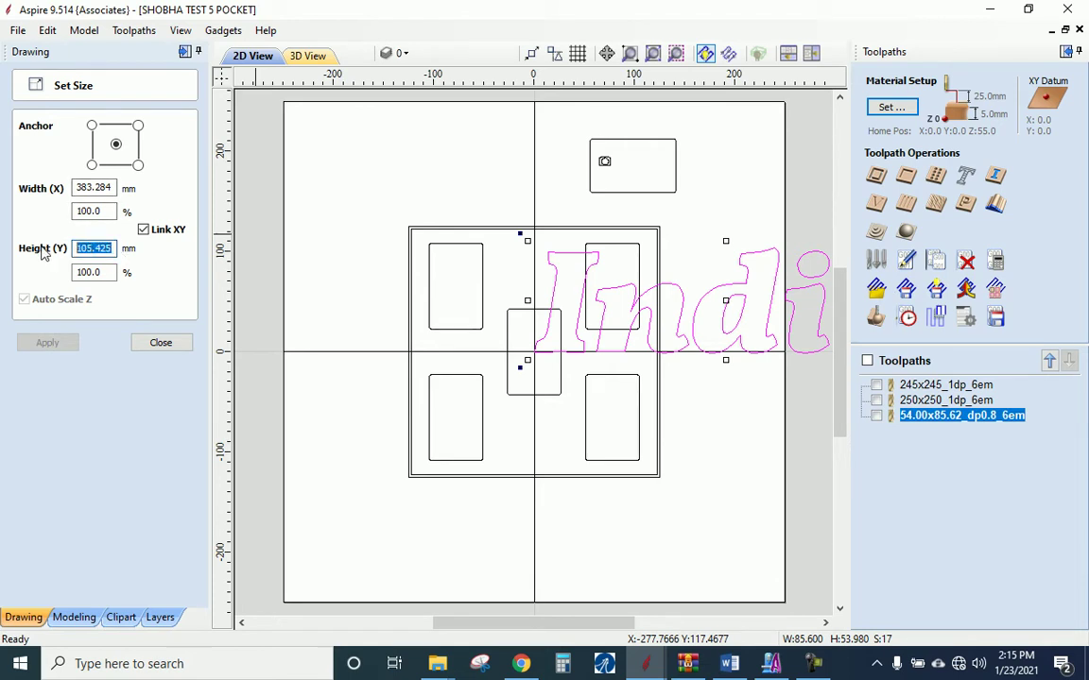
type("25")
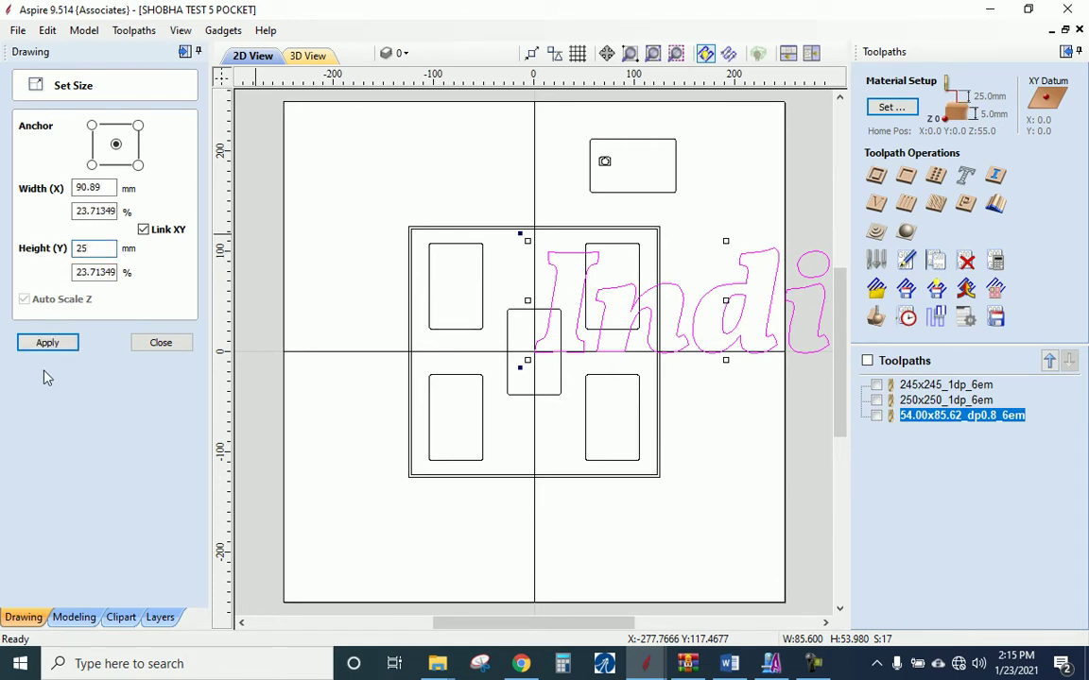
left_click(47, 342)
left_click(159, 342)
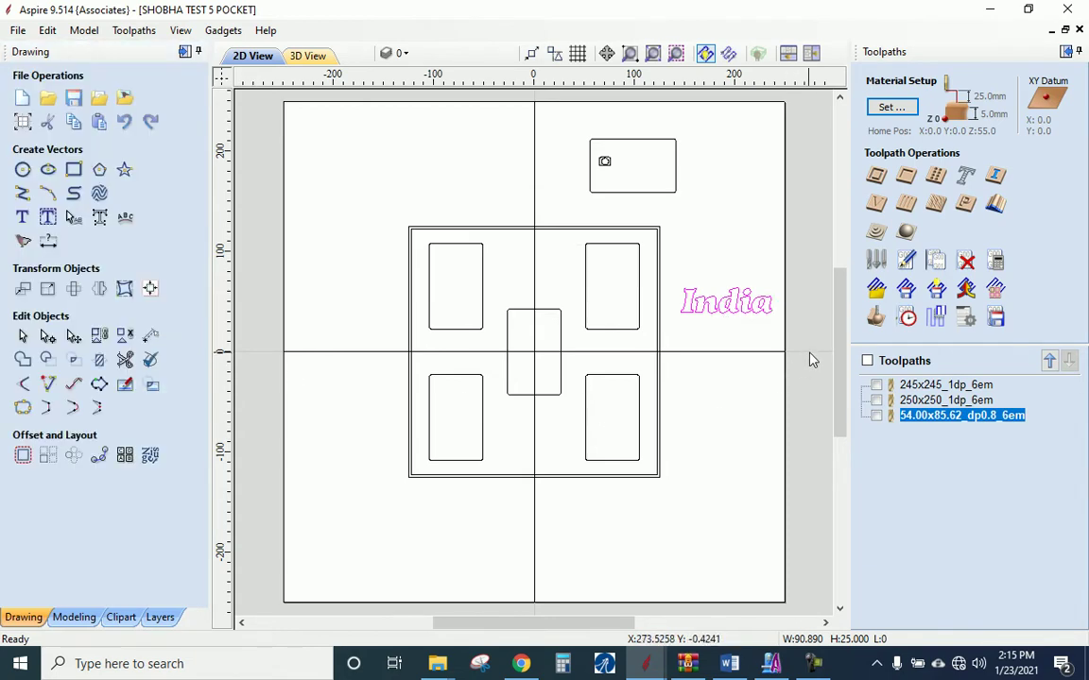
Step: Move the India text to the empty area above the upper-left corner of the large double square
left_click_drag(726, 302, 442, 181)
left_click(430, 212)
scroll(420, 175, "up", 2)
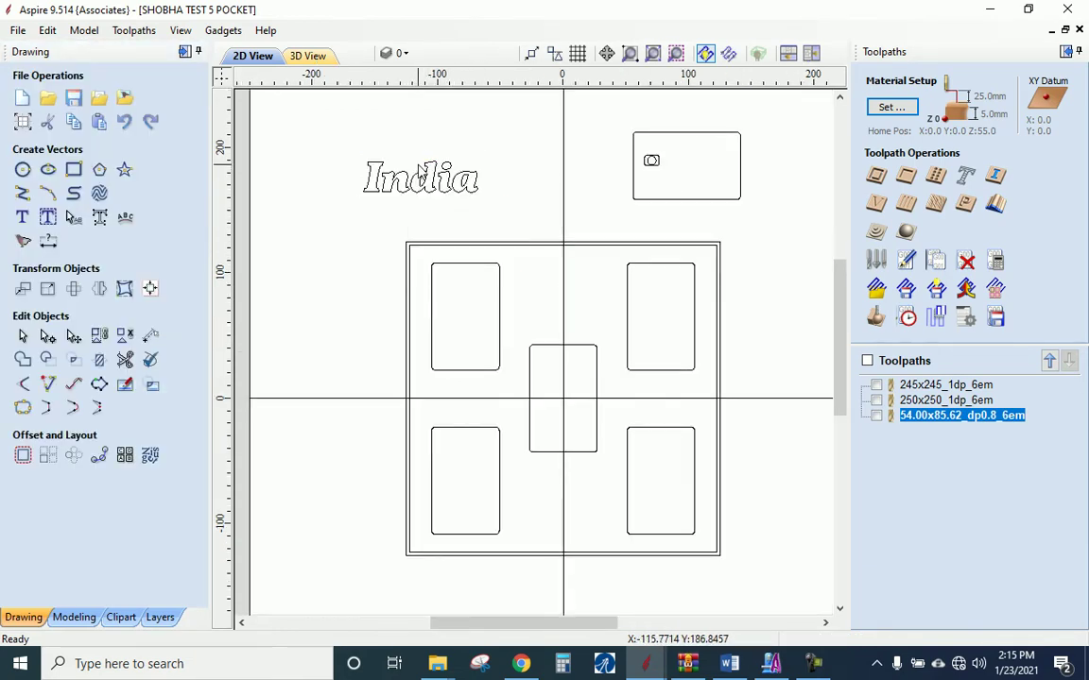
scroll(421, 178, "up", 3)
Step: Set up a Quick Engrave toolpath for the India text with offset Fill and a depth of 0.01 mm
left_click(413, 254)
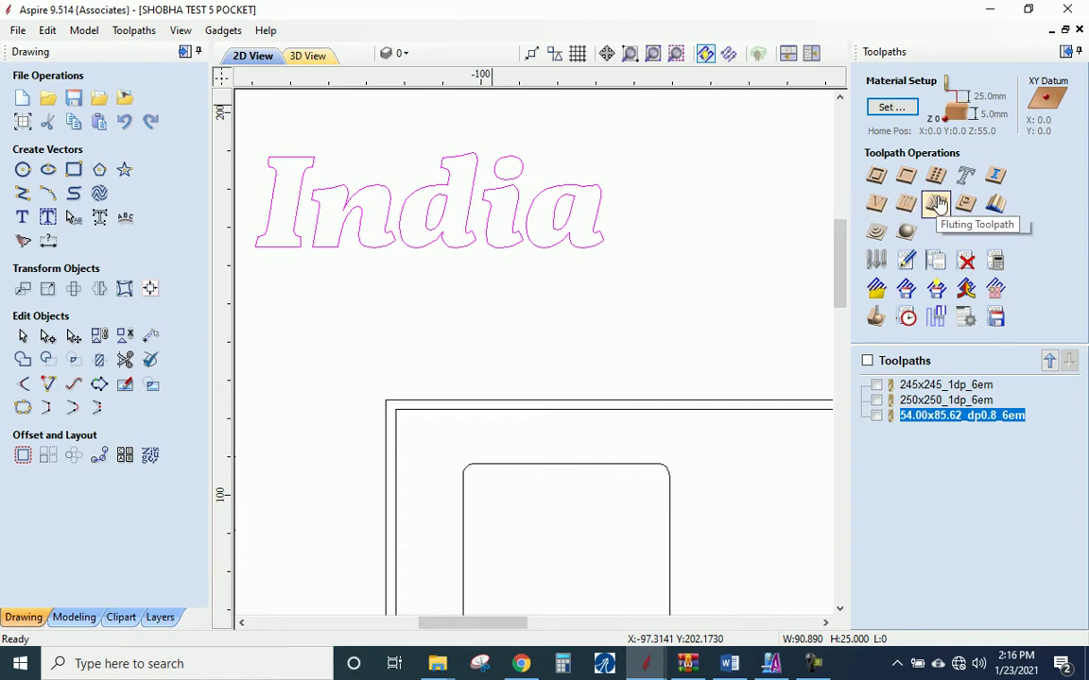
left_click(964, 179)
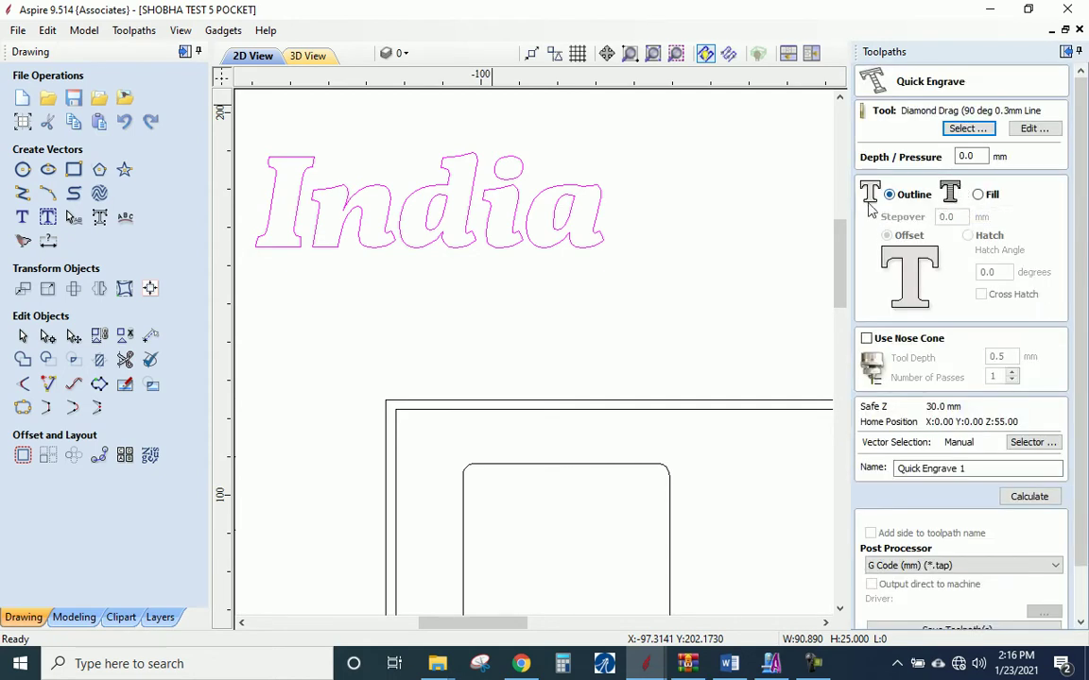
left_click(977, 194)
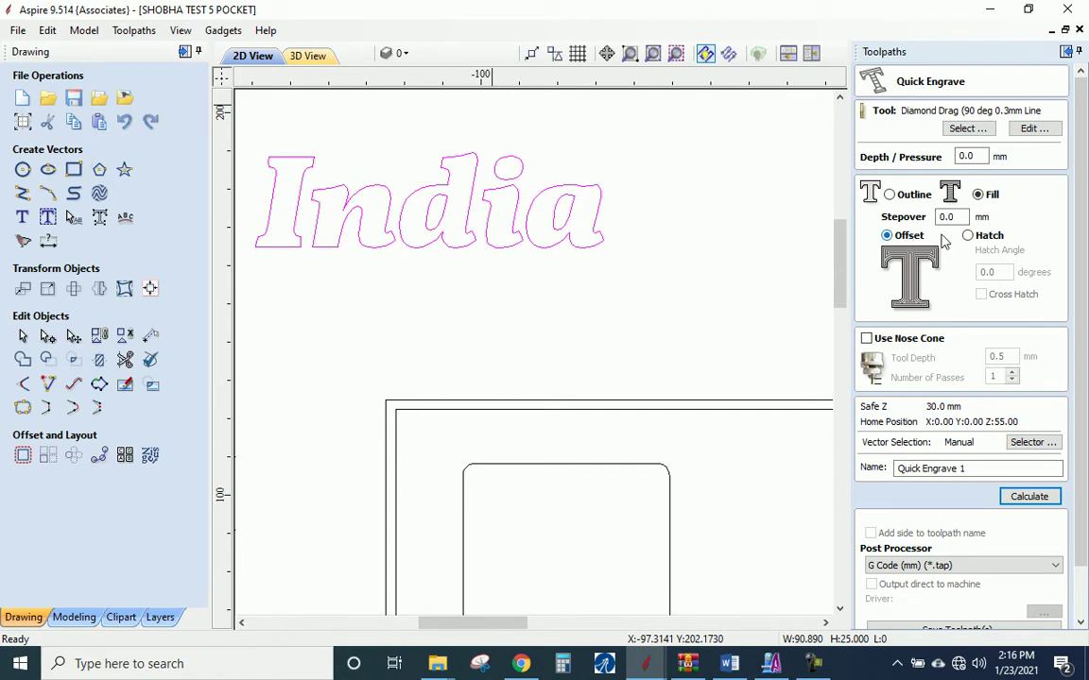
left_click(956, 217)
double_click(984, 156)
type(".01")
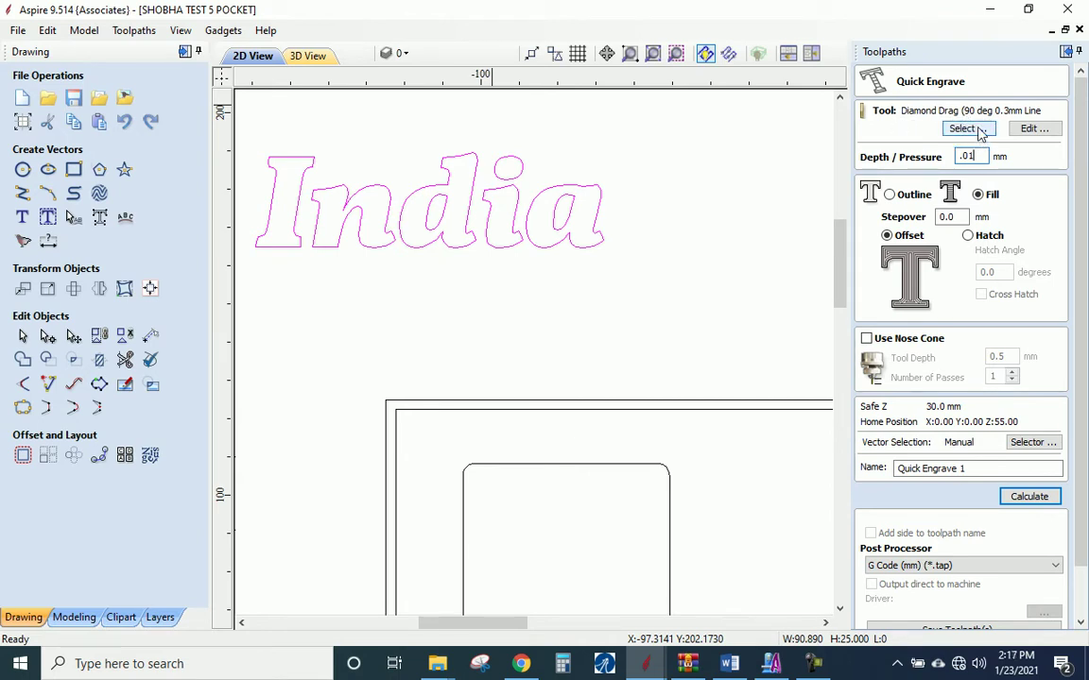
Step: Assign the metric Engrave (20° 0.5 mm Tip Dia) tool from the tool database to the Quick Engrave toolpath
left_click(980, 132)
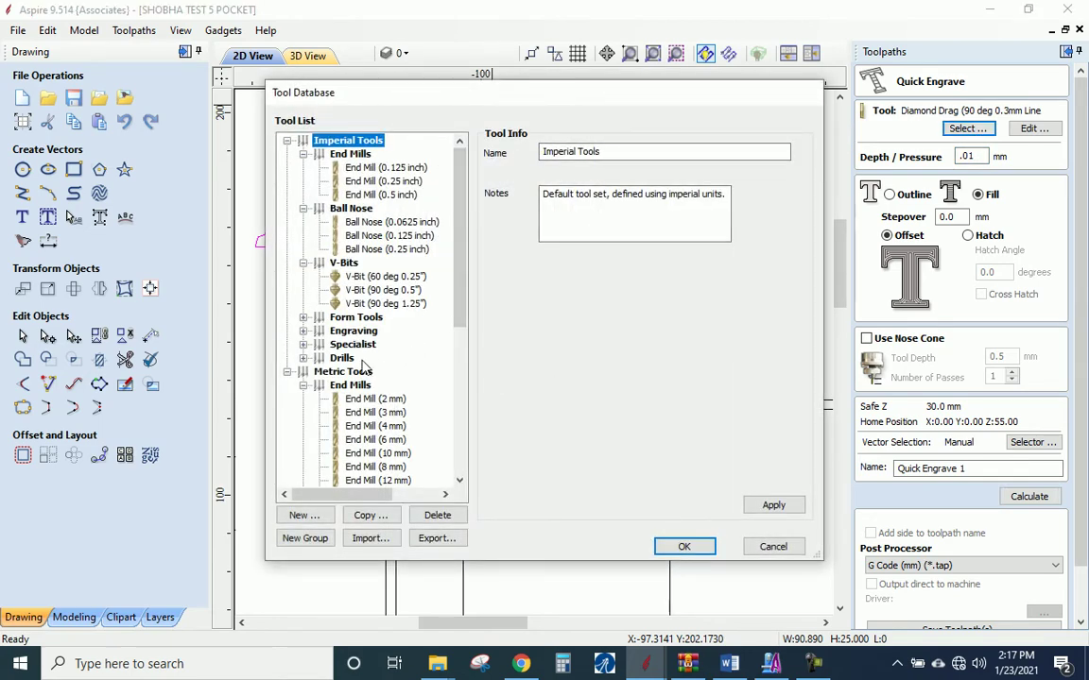
left_click(304, 331)
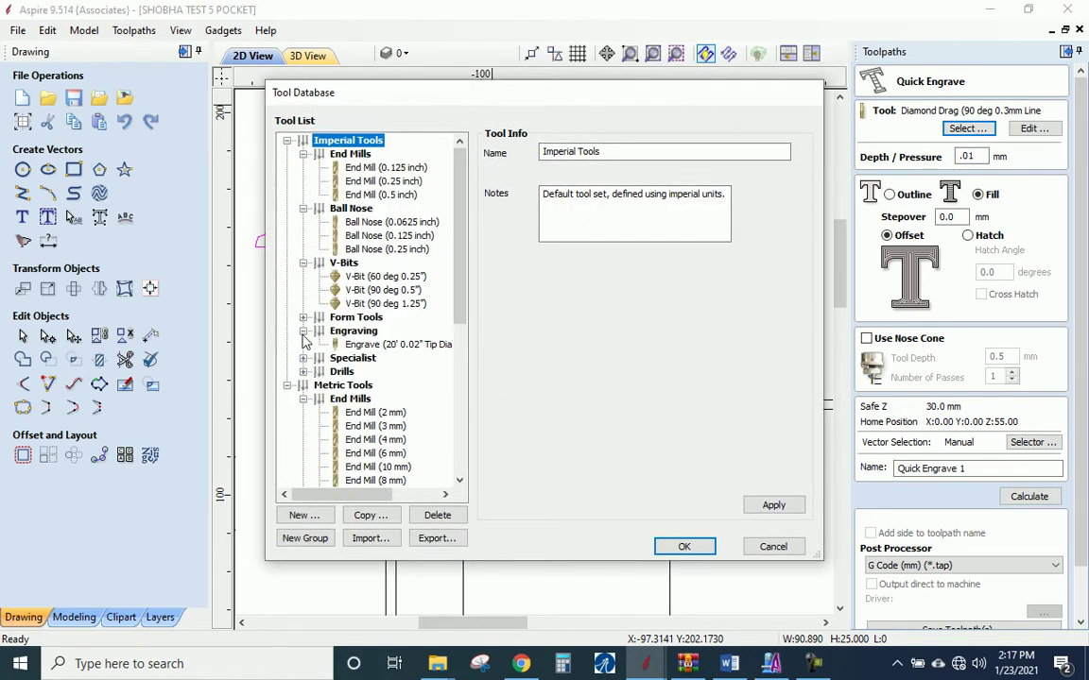
left_click(368, 345)
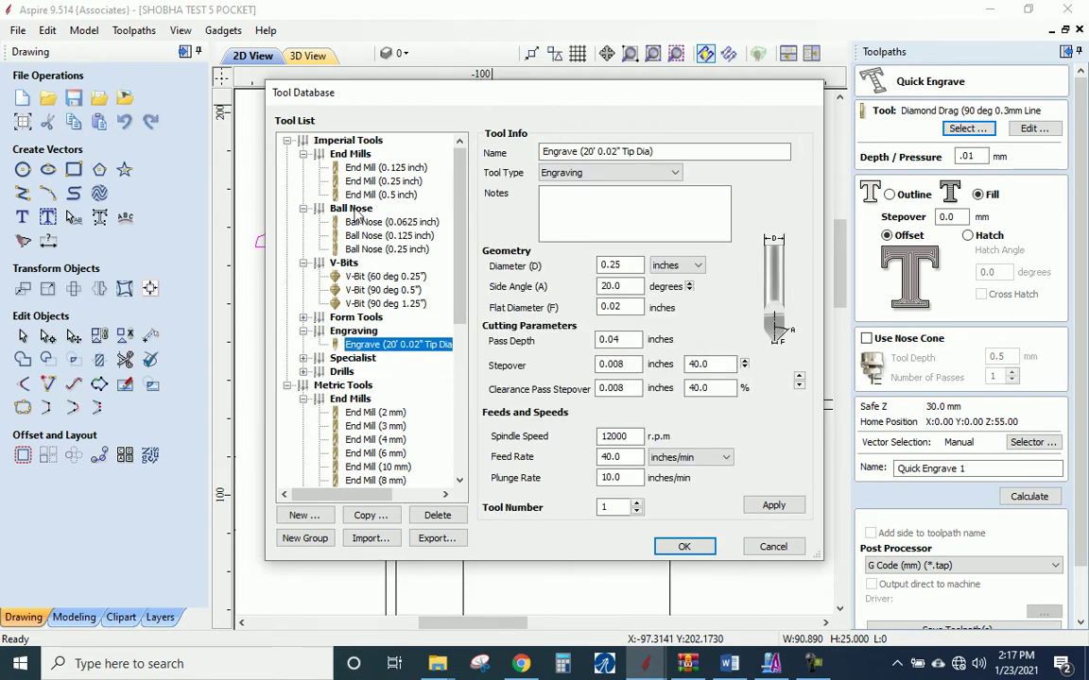
left_click_drag(458, 307, 448, 463)
left_click(303, 453)
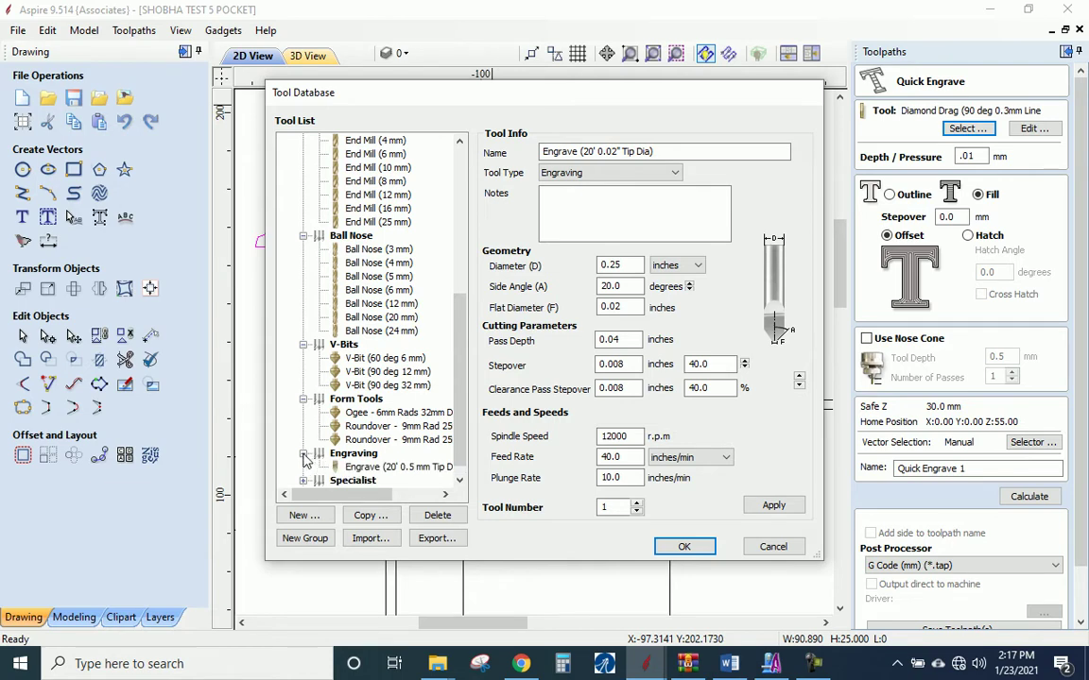
left_click(375, 470)
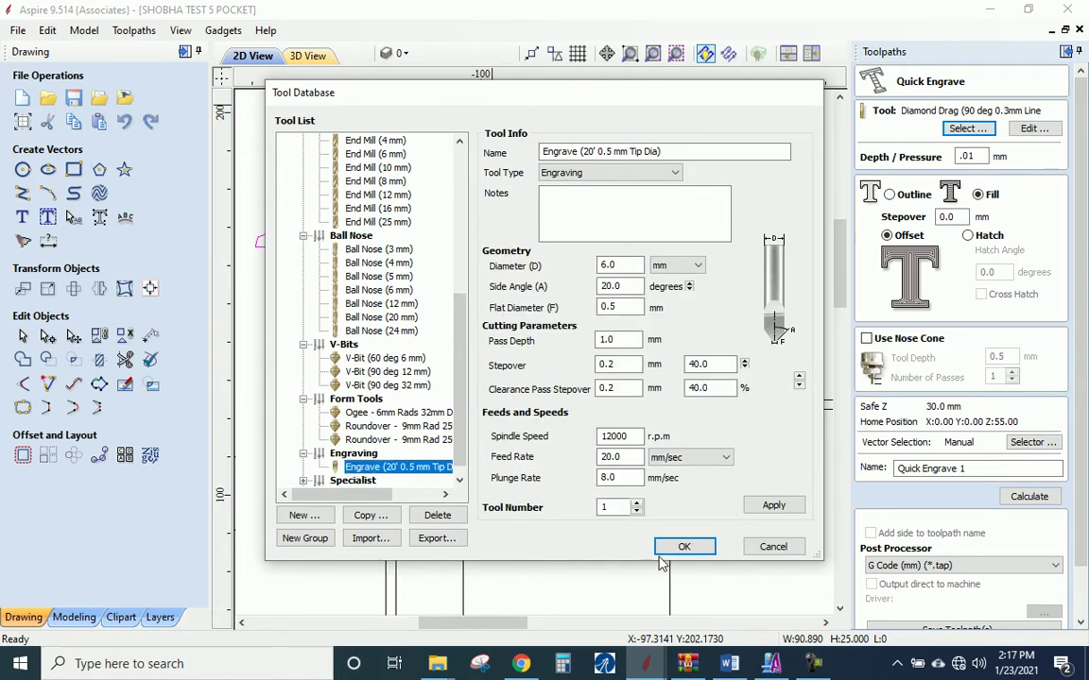
left_click(681, 548)
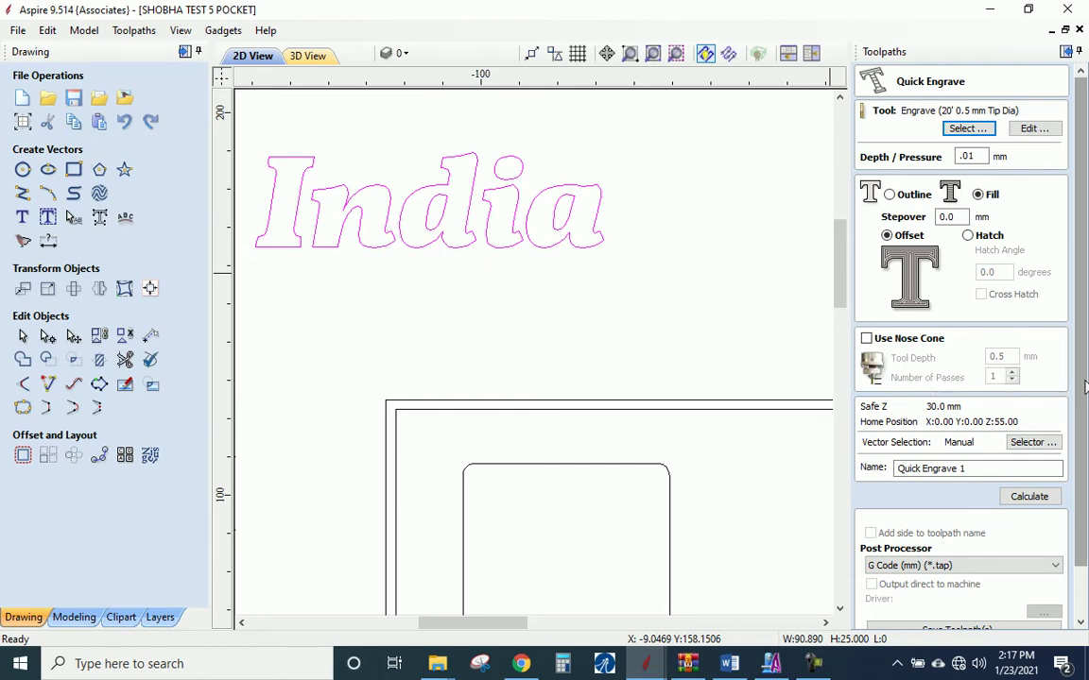
Step: Save the engraving toolpath to the Desktop as Quick Engrave 1 in G Code (mm) (*.tap) format
left_click_drag(1084, 386, 1085, 437)
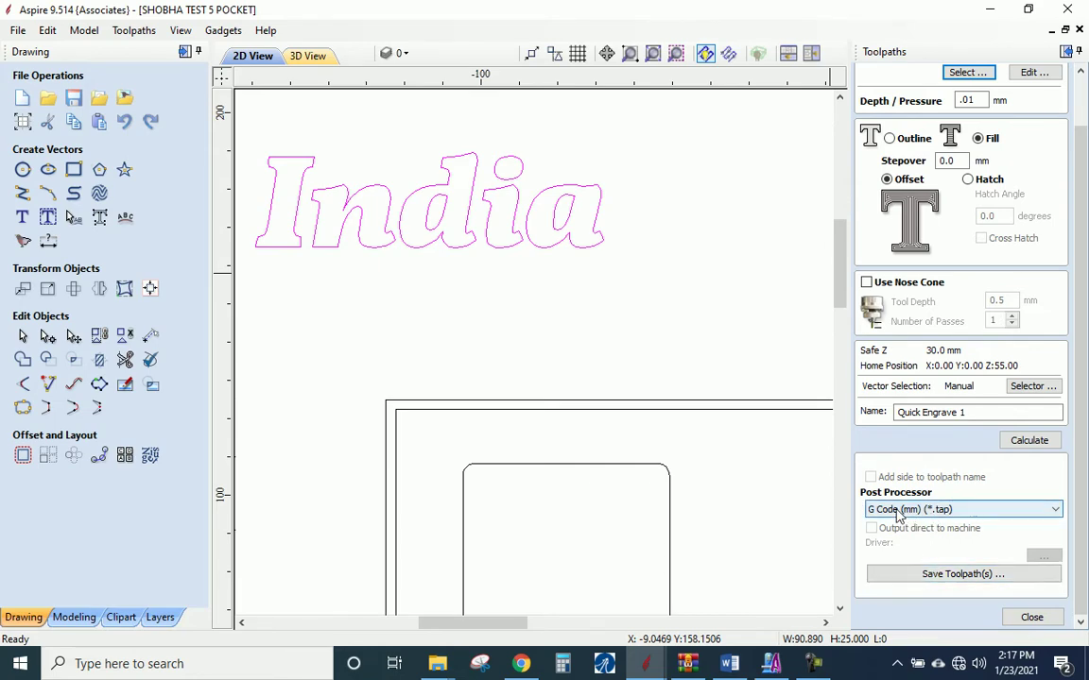
left_click(930, 575)
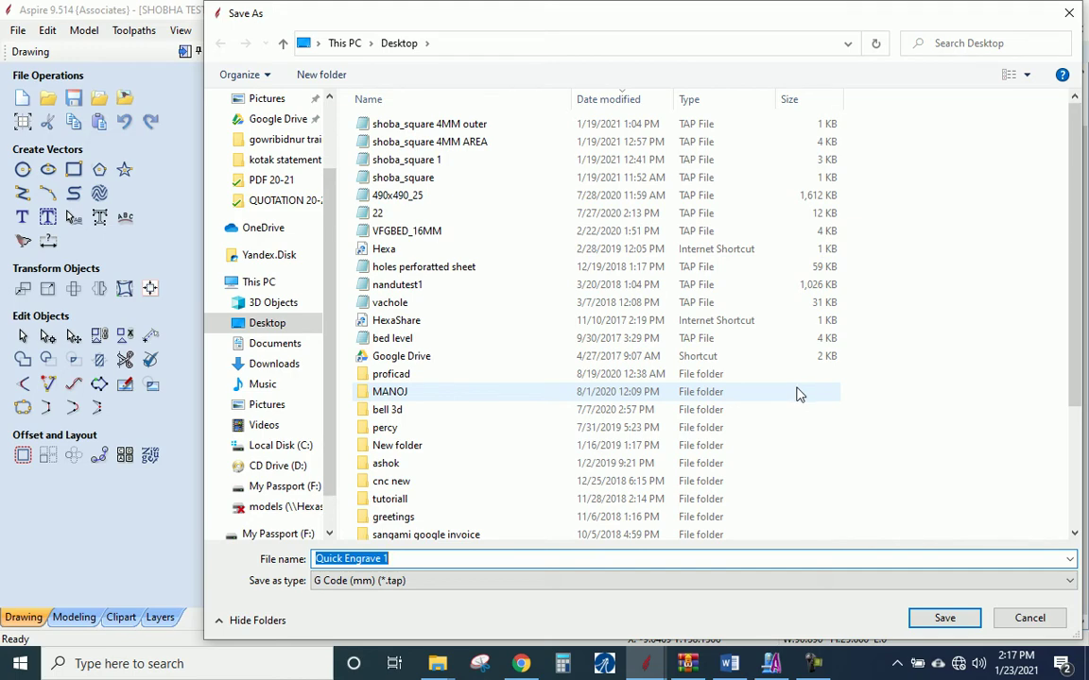
left_click(915, 624)
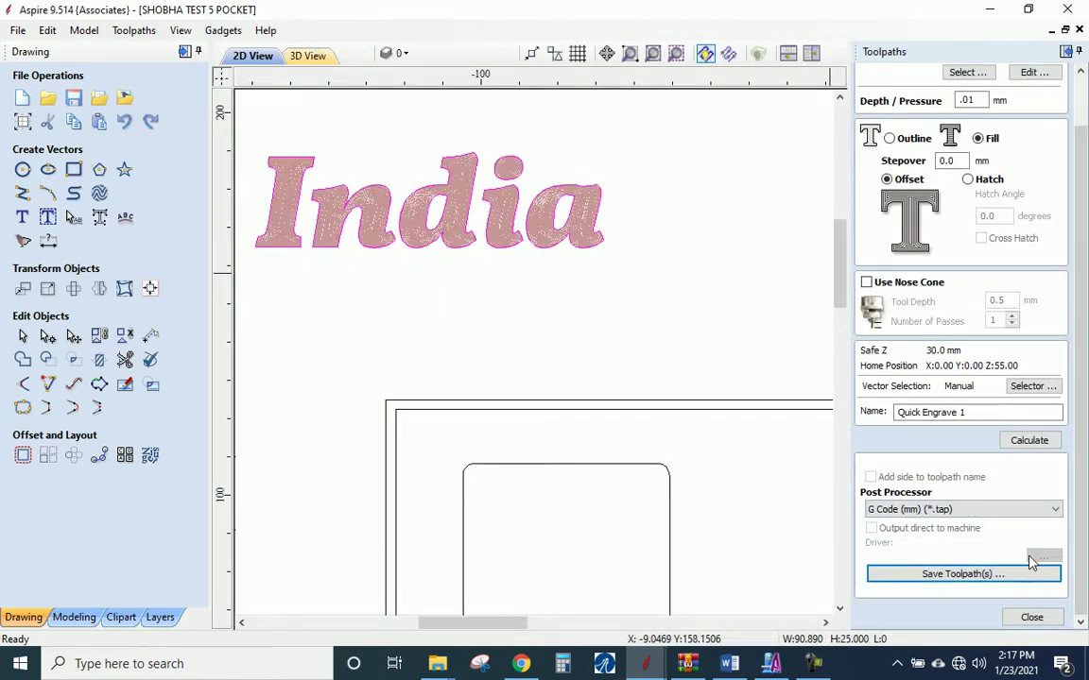
Step: Change the post processor to G Code ATC (inch) (*.tap) and switch the engraving style to Outline
scroll(1015, 510, "down", 2)
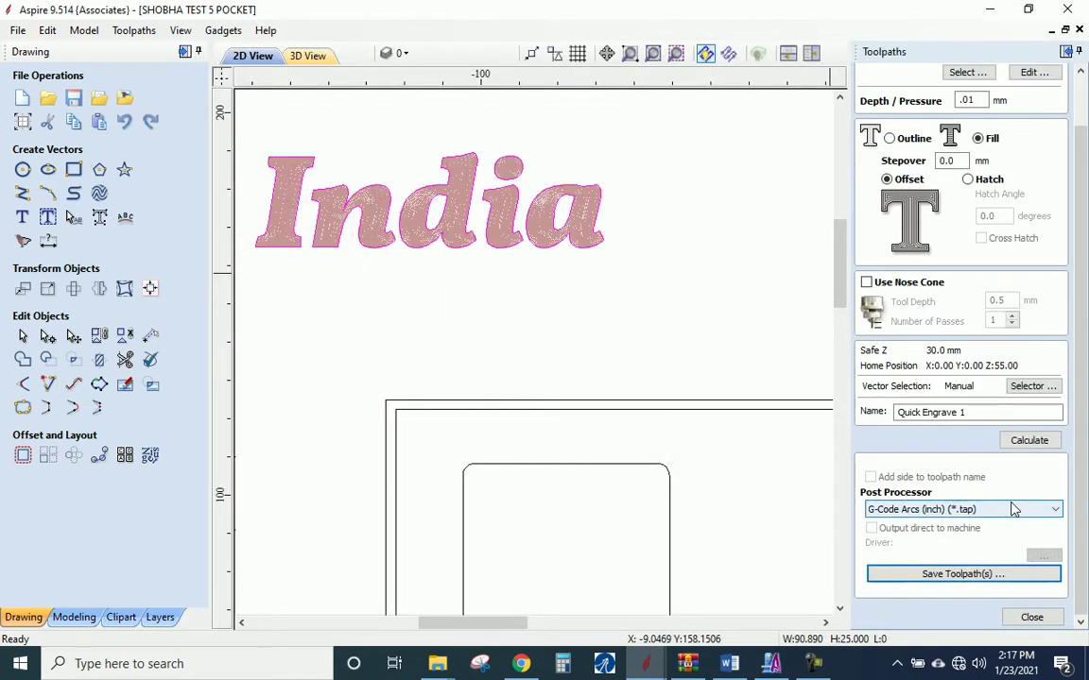
scroll(1013, 512, "down", 2)
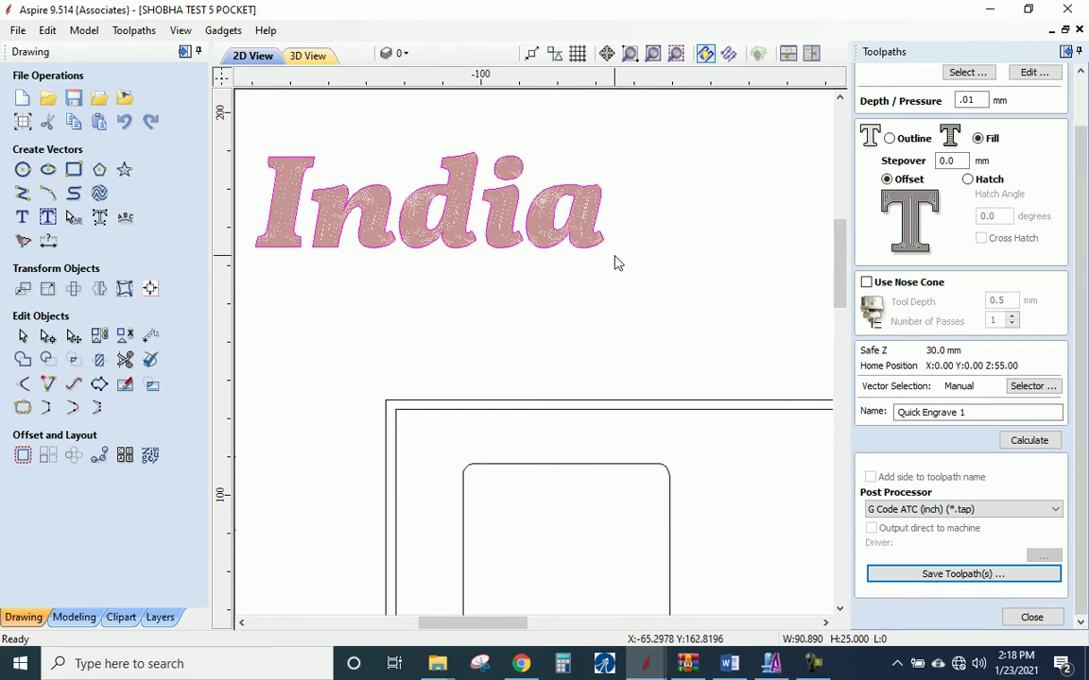
left_click(889, 139)
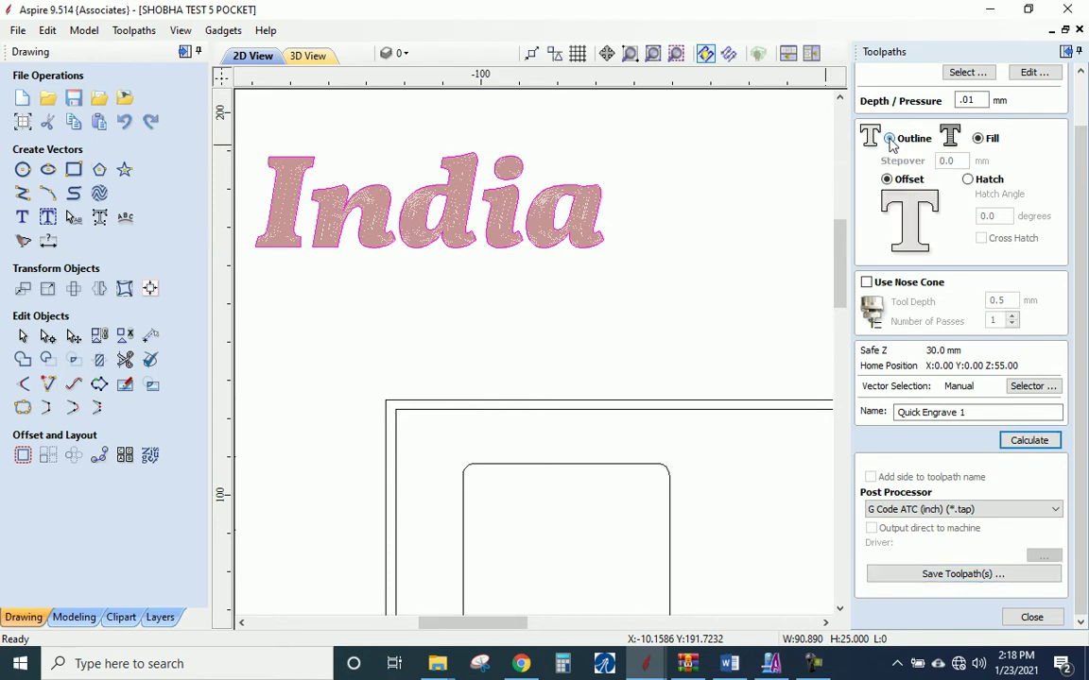
left_click(889, 139)
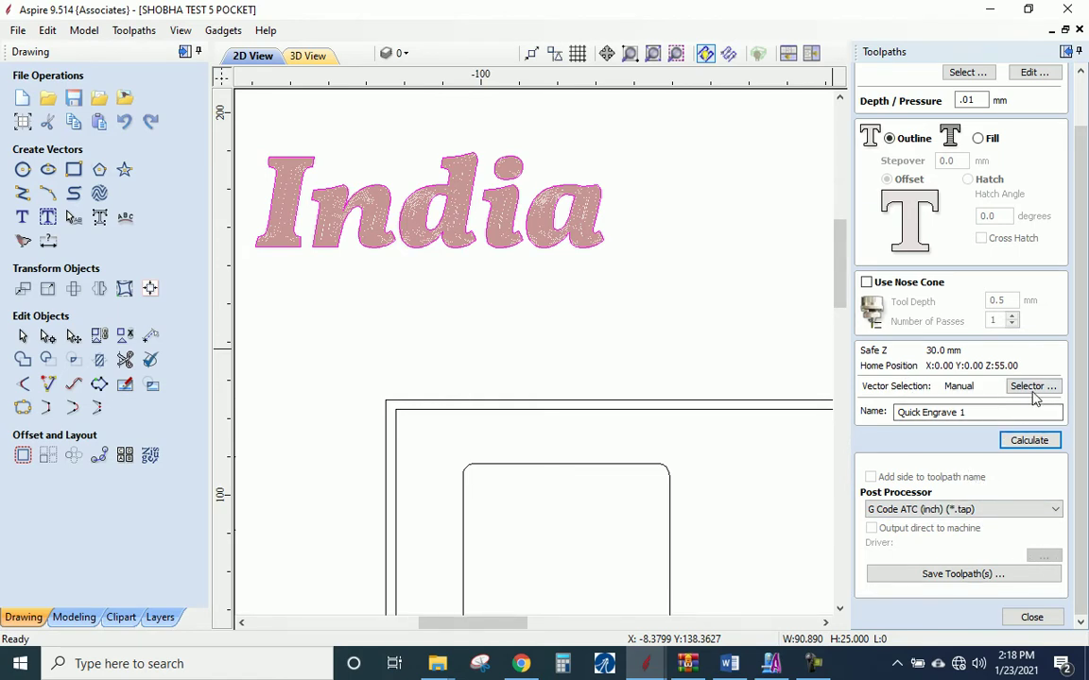
Step: Switch the engraving style to Fill with a hatch angle of 45 degrees and cross hatch off
left_click(978, 139)
left_click(969, 179)
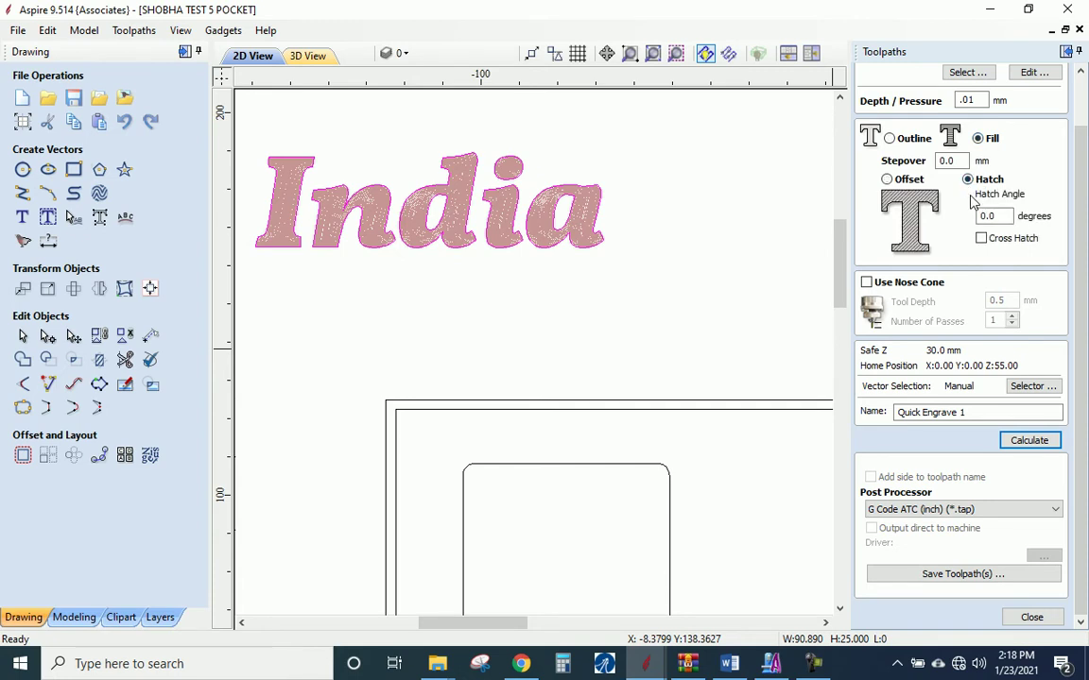
left_click_drag(994, 215, 954, 214)
type("45")
left_click(982, 239)
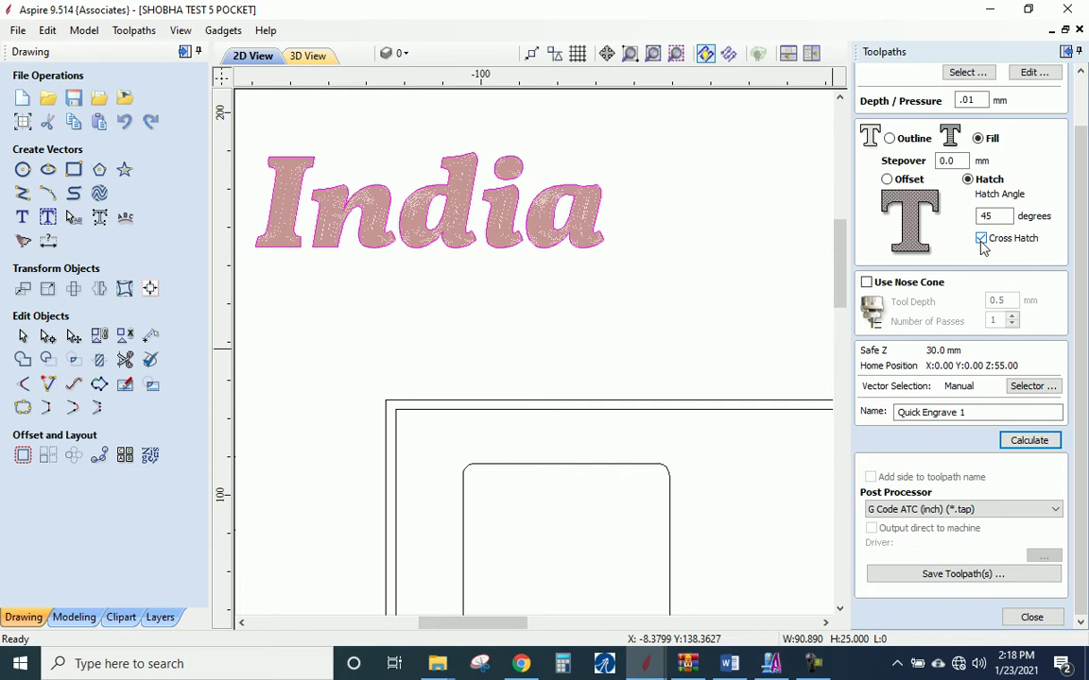
left_click(981, 241)
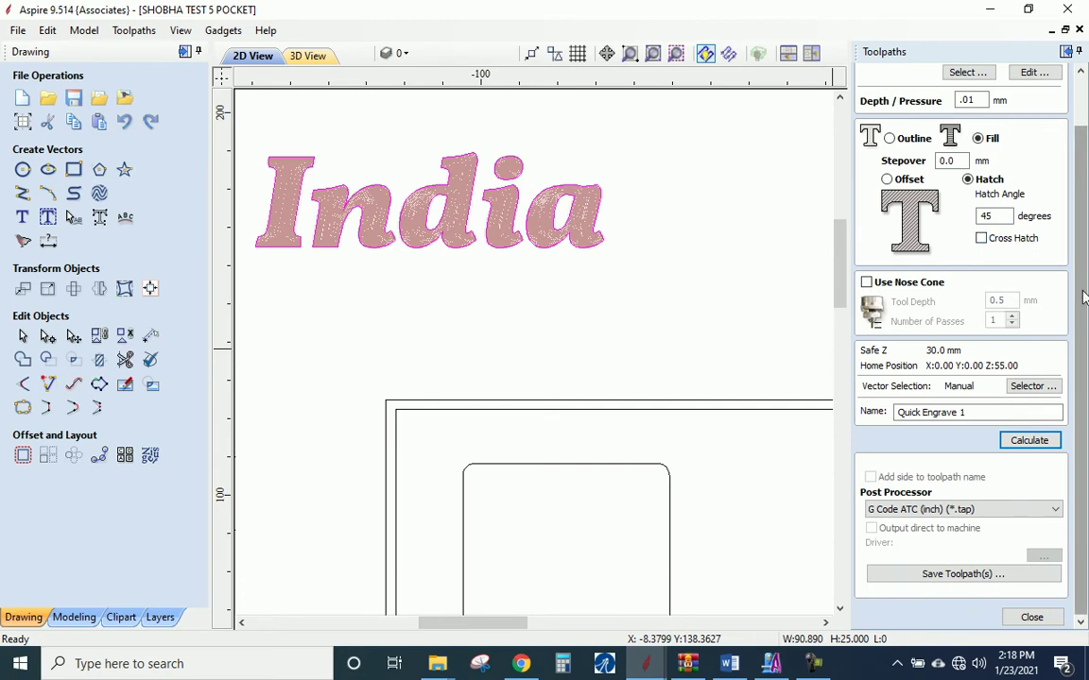
Step: Save the hatched engraving toolpath to the Desktop as Quick Engrave 2 and close the Quick Engrave settings
left_click(950, 575)
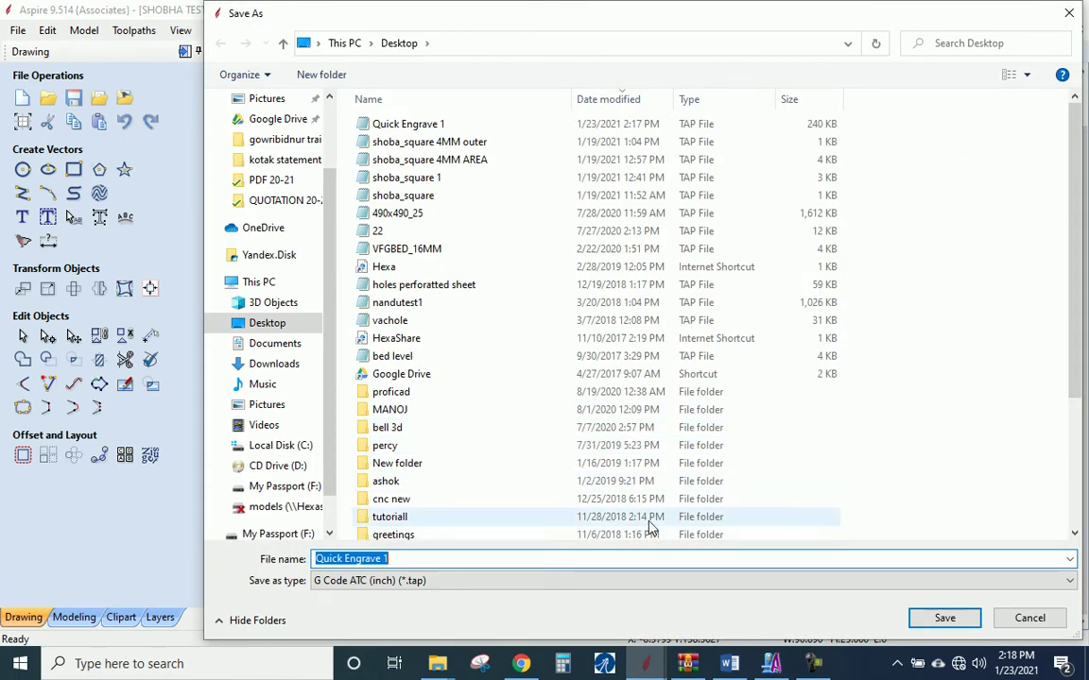
key("End")
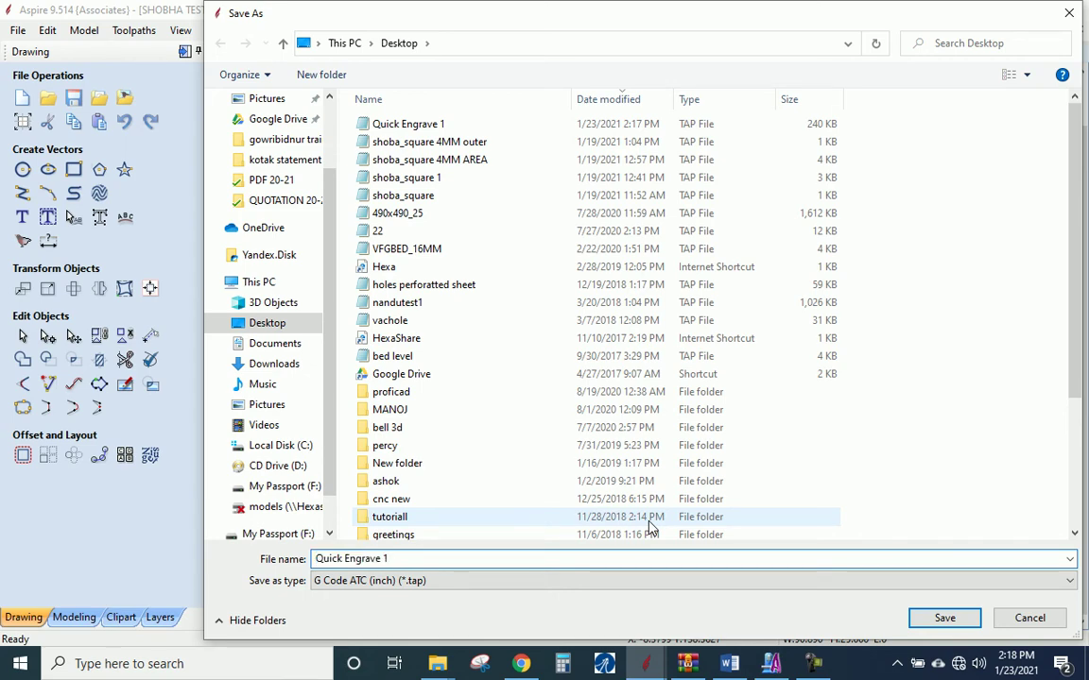
key("BackSpace")
type("2")
key("Return")
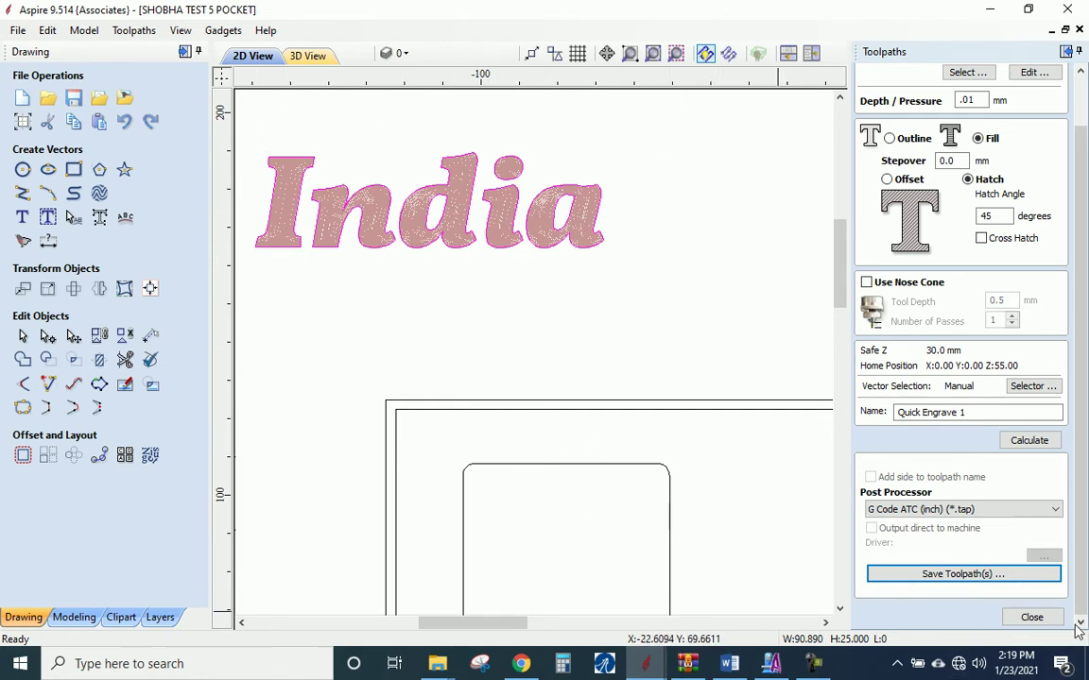
key("Escape")
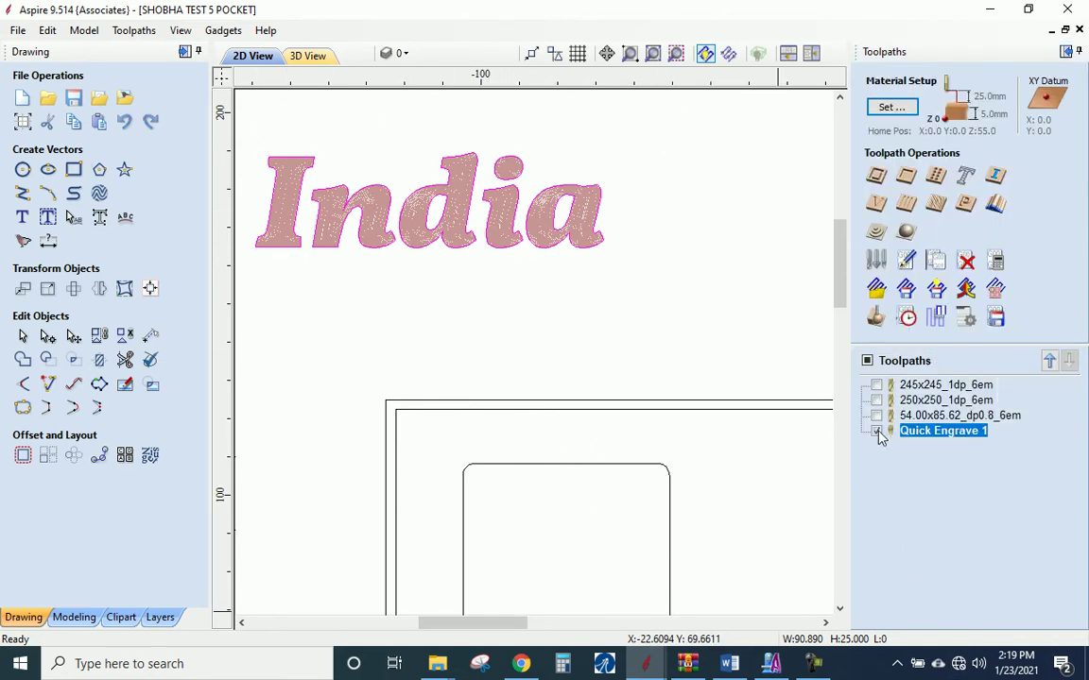
Step: Hide all toolpaths and set up a V-Carve / Engraving toolpath for the India text with a flat depth of 2 mm
left_click(866, 360)
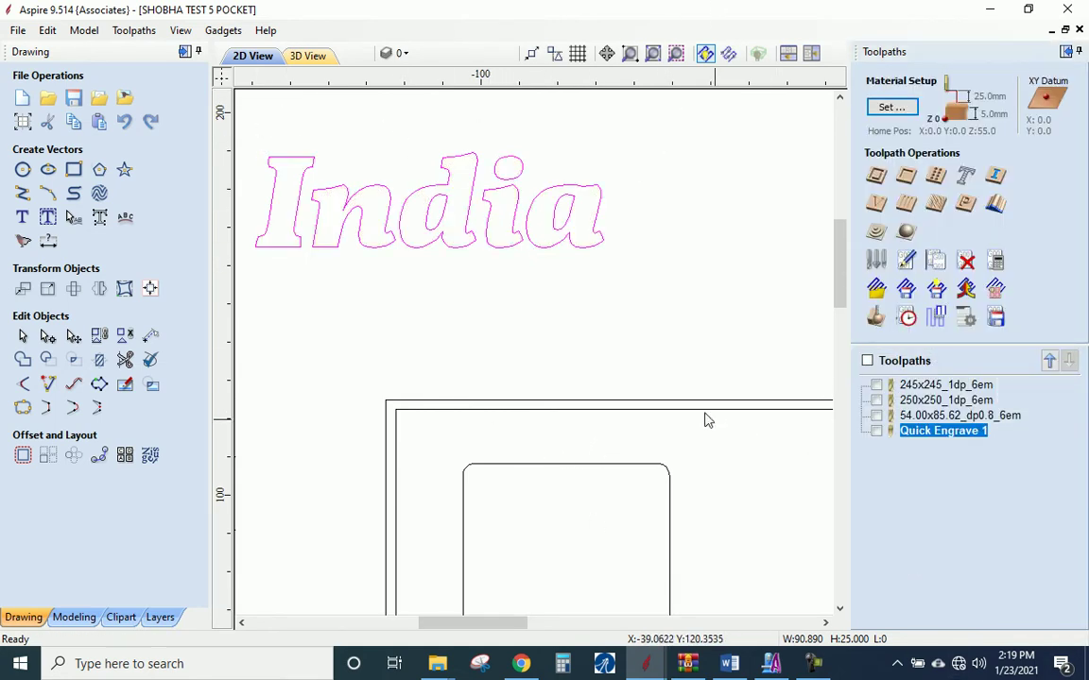
left_click(877, 206)
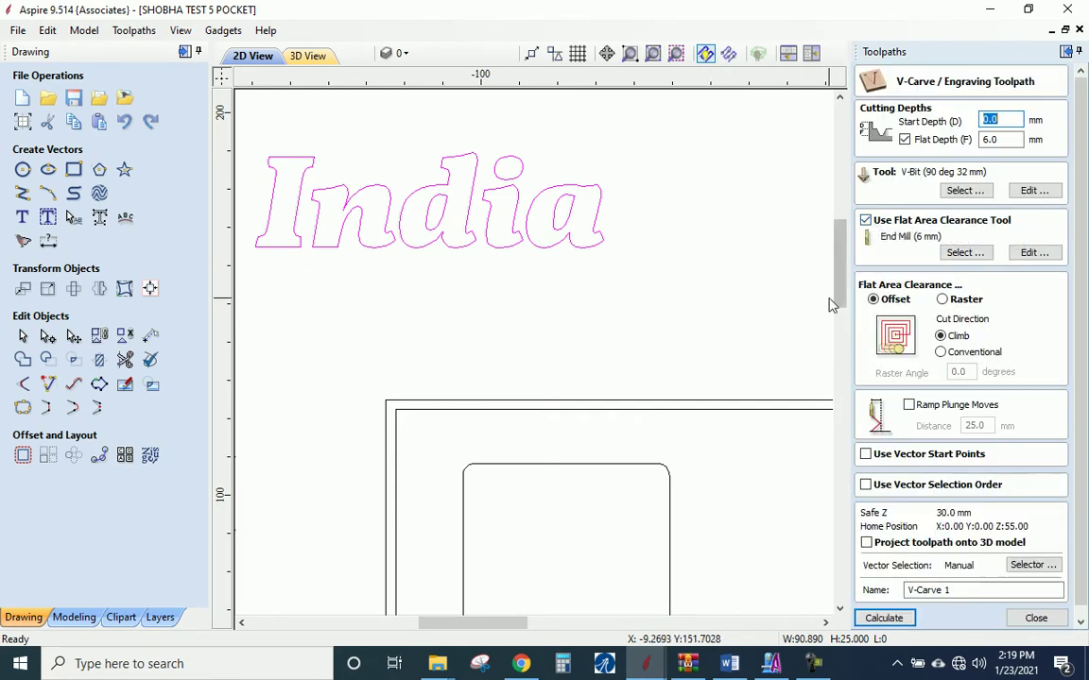
double_click(991, 139)
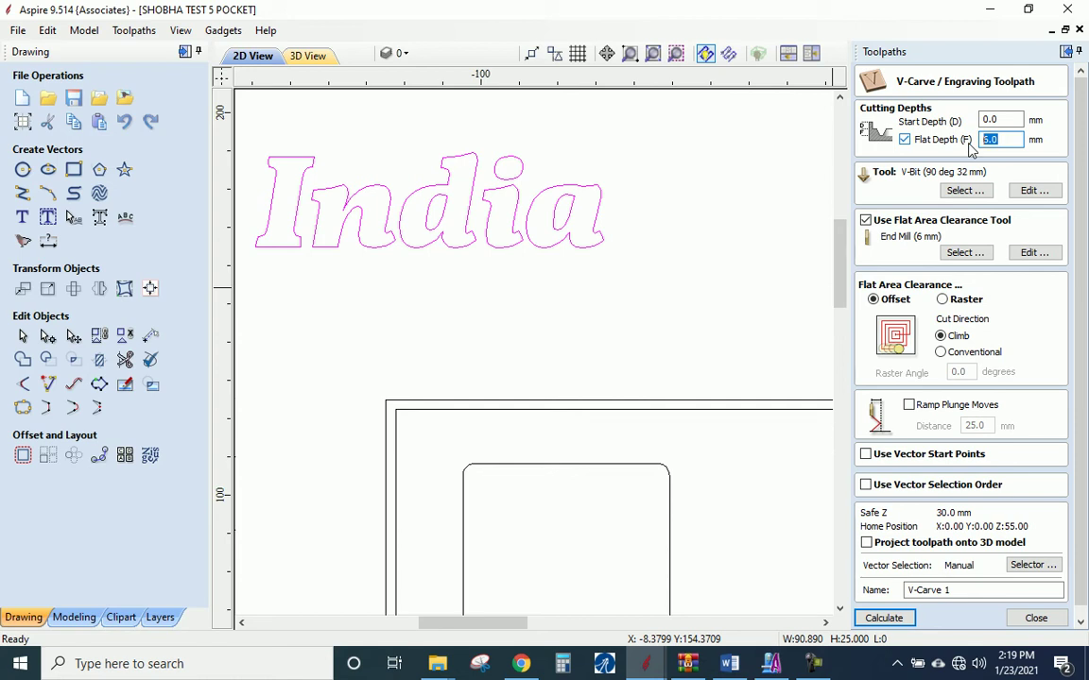
type("2")
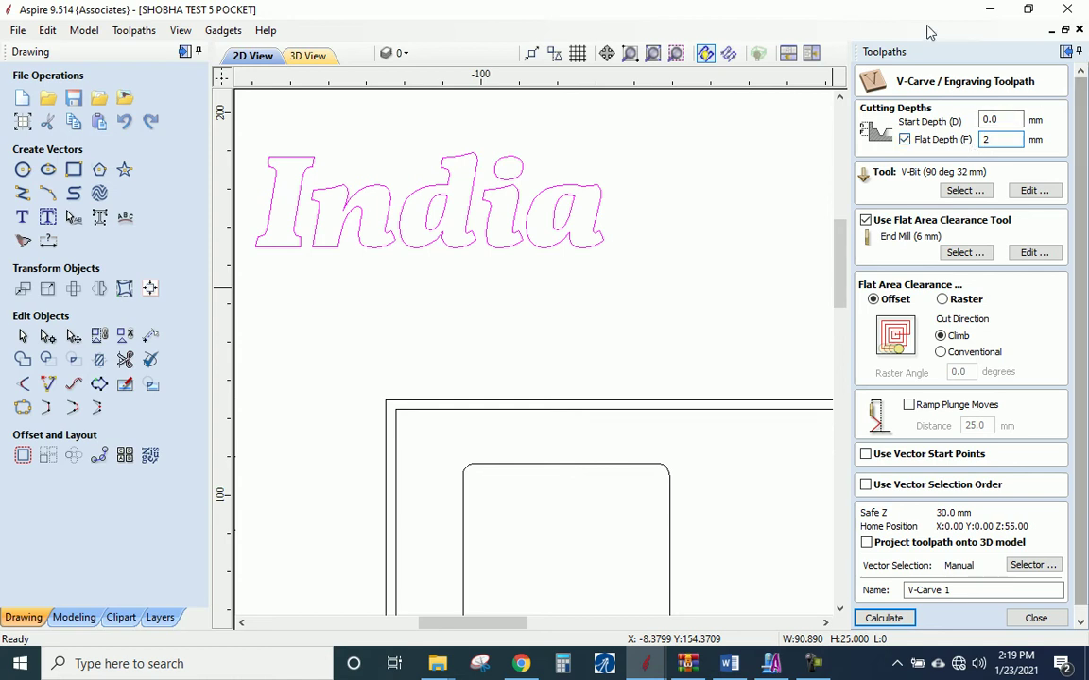
Step: Open the tool database for the V-carve tool and expand the metric Specialist tools
left_click(966, 190)
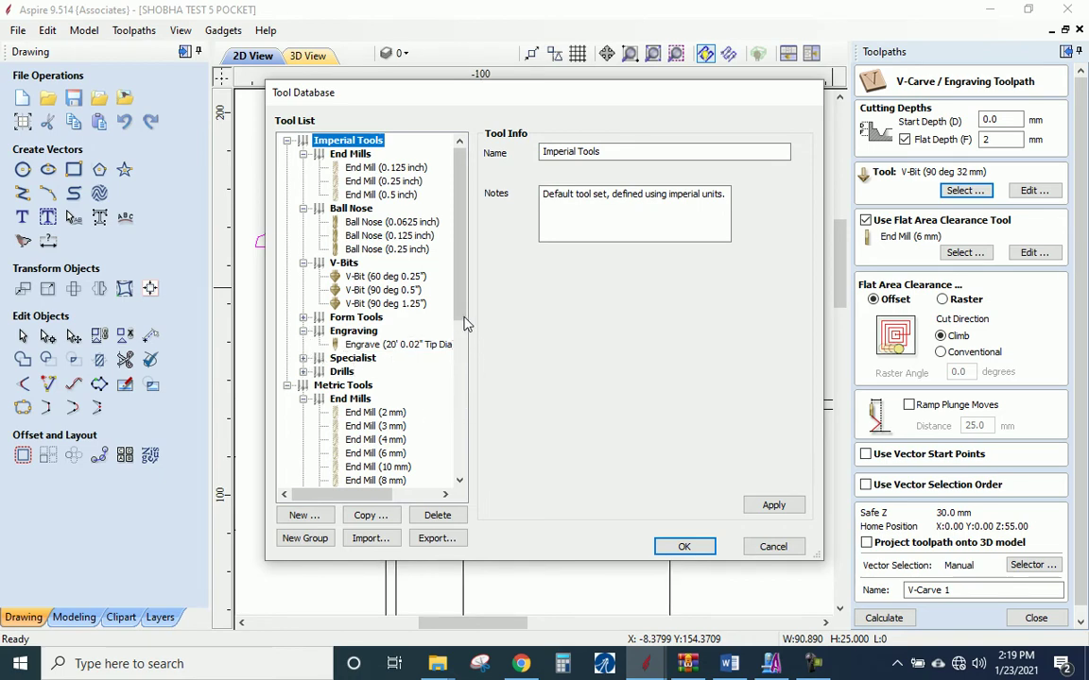
scroll(445, 415, "down", 5)
scroll(466, 427, "down", 2)
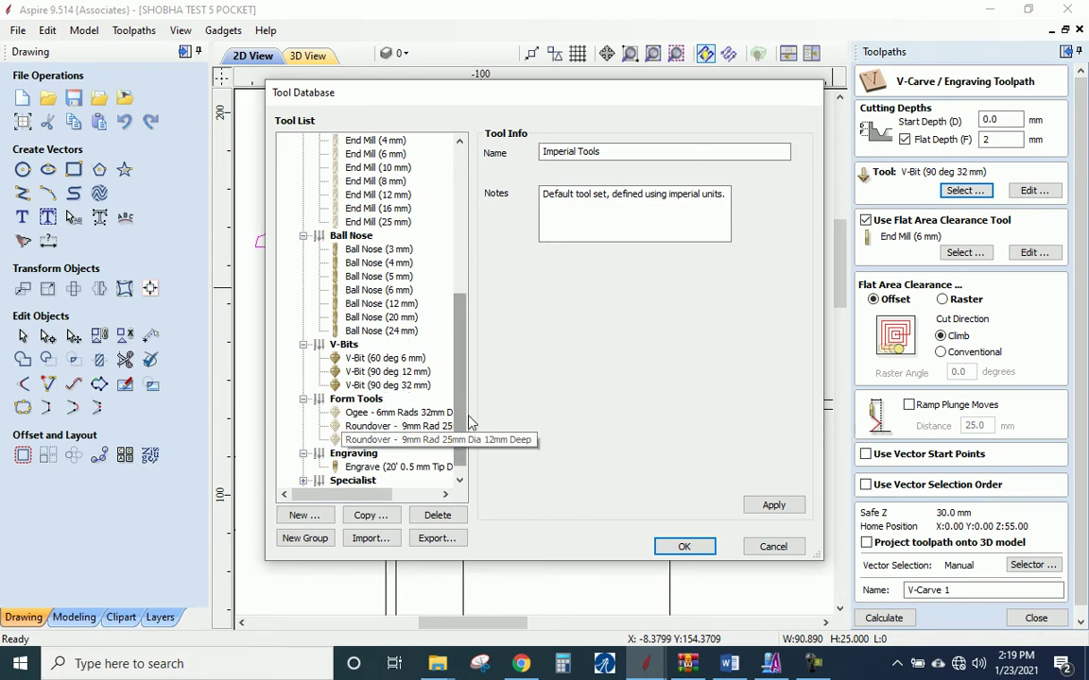
scroll(464, 439, "down", 1)
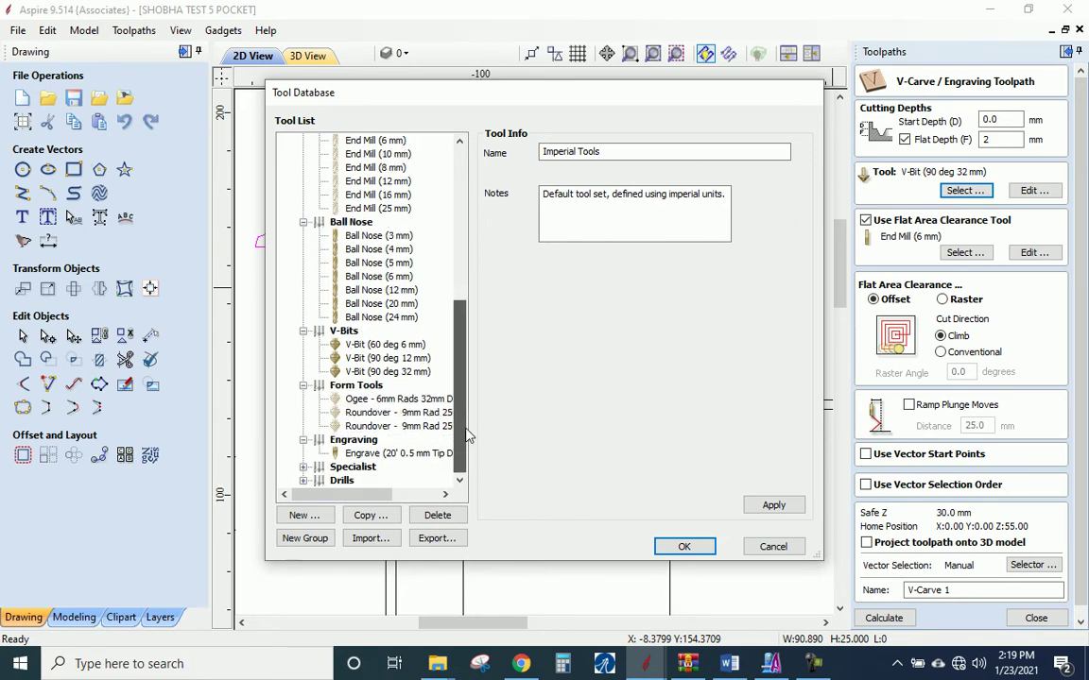
left_click(302, 467)
scroll(412, 397, "down", 1)
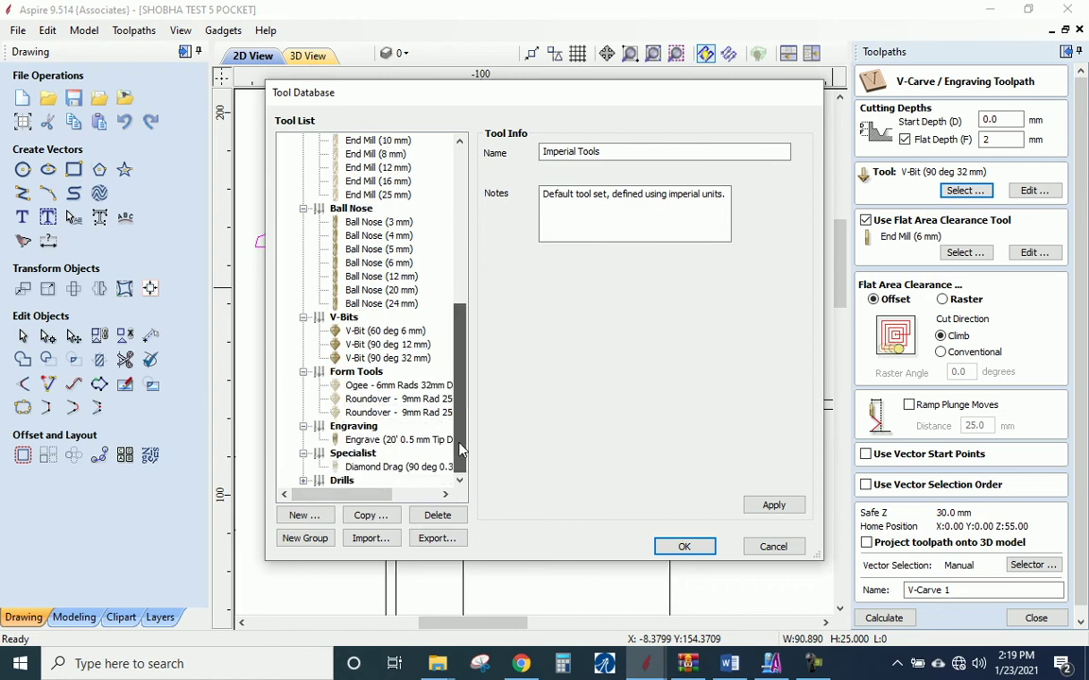